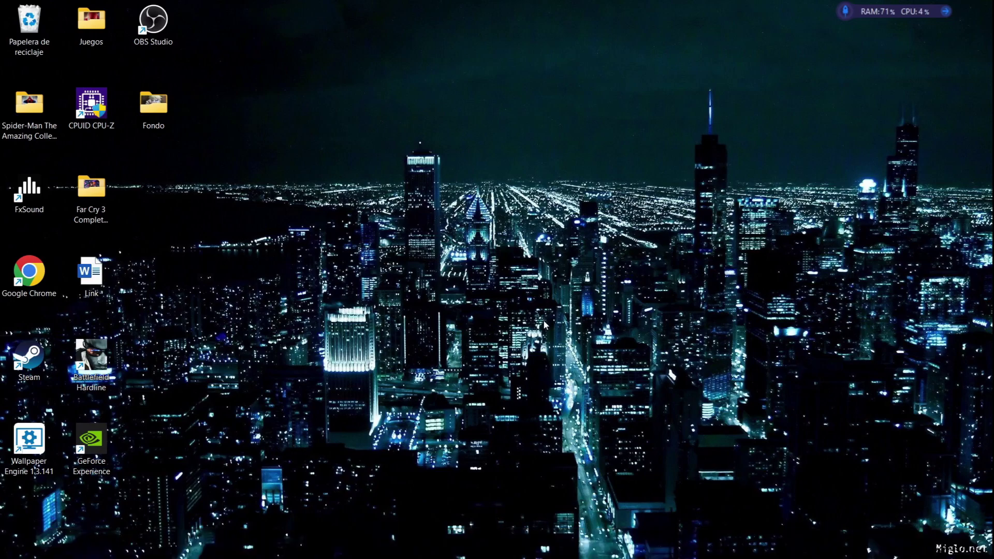
Check the refresh rates offered for the internal display in the advanced display settings, and close the settings
key("super")
left_click(462, 244)
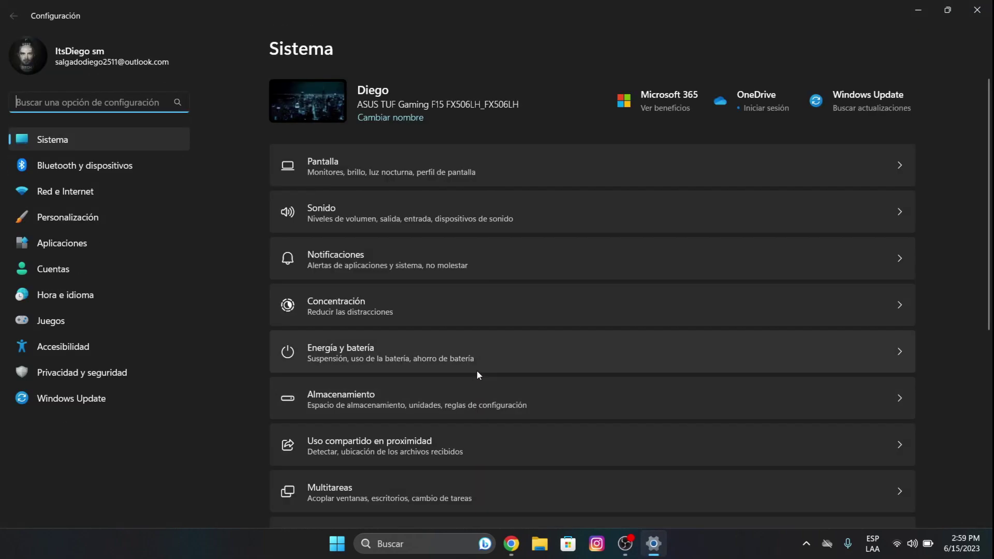
left_click(435, 172)
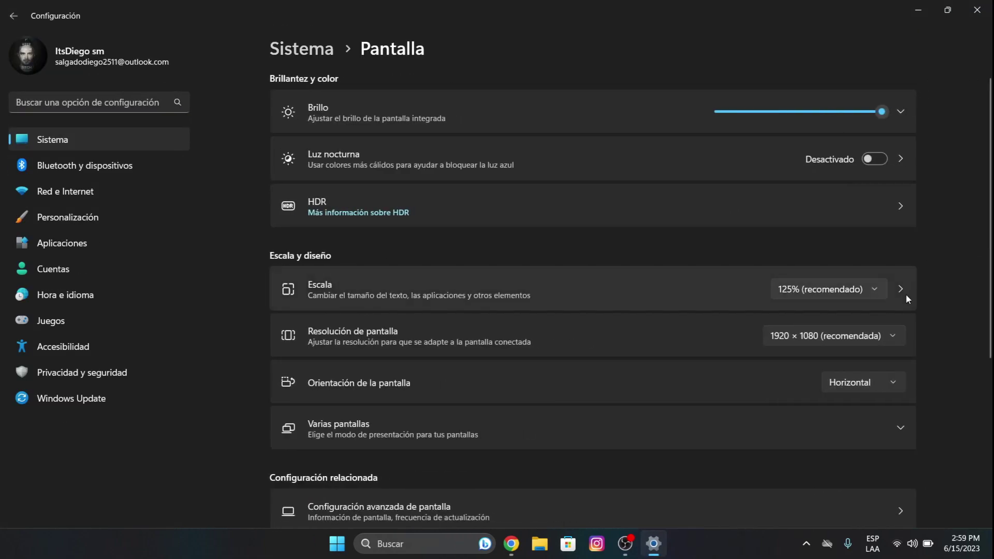
left_click(805, 505)
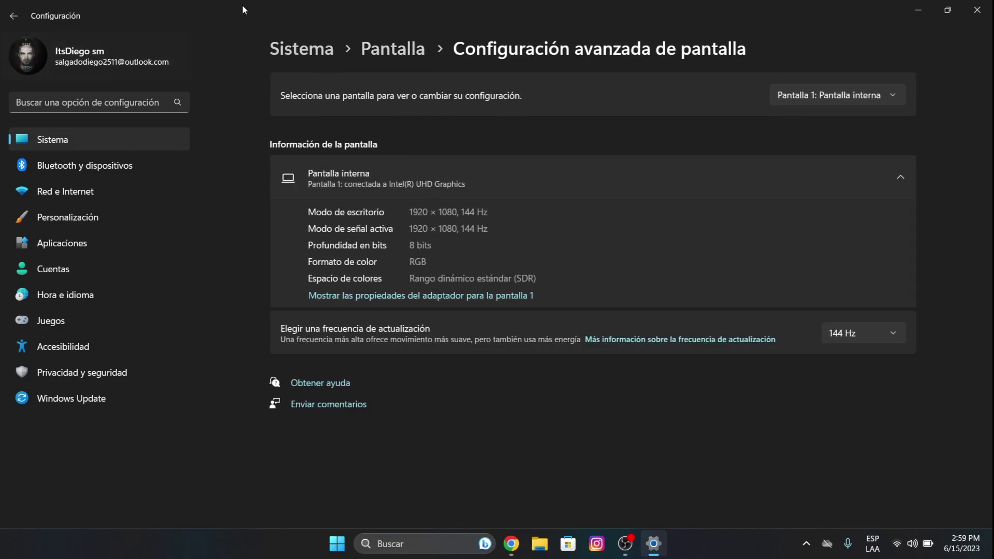
left_click(865, 331)
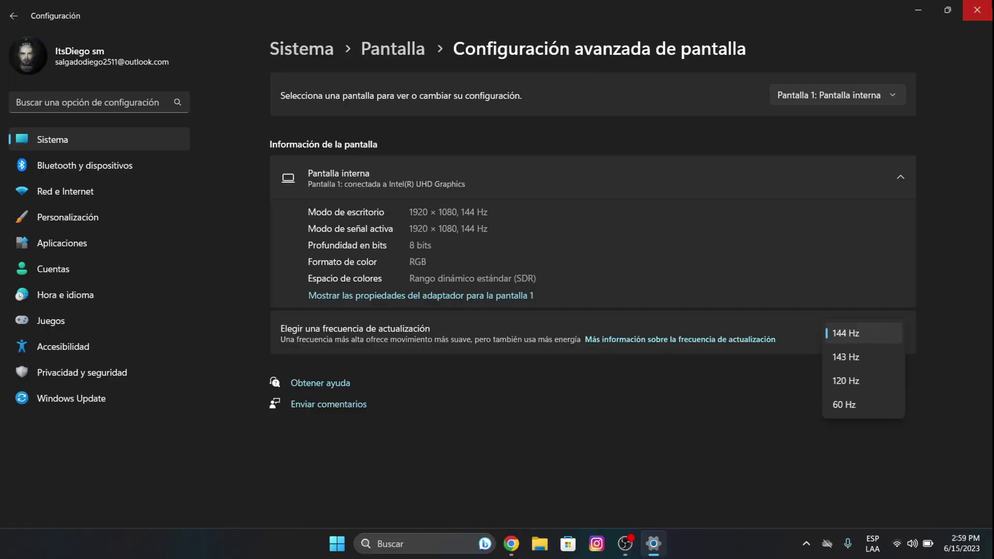
left_click(977, 9)
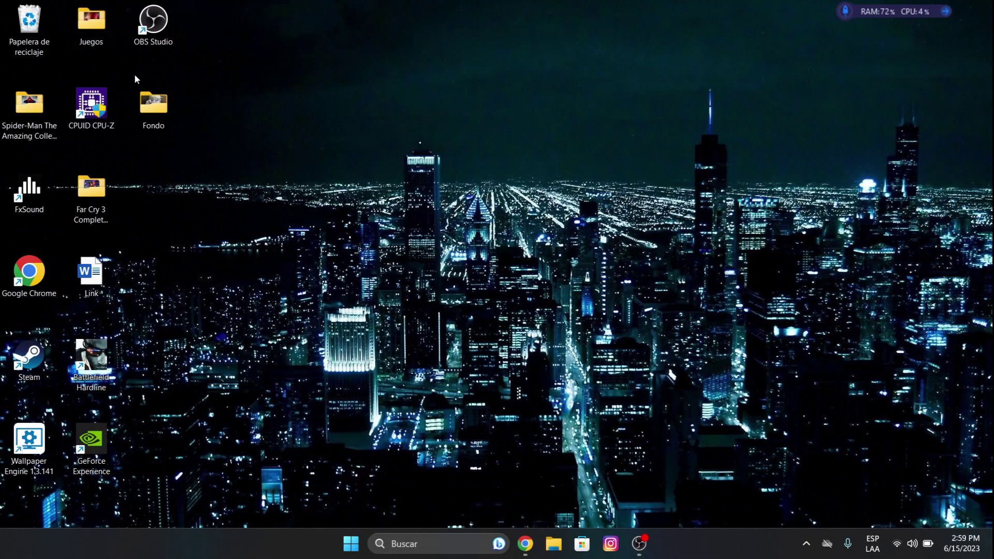
Bring up the Descargas folder in File Explorer, and download Custom Resolution Utility - CRU 1.5.2 from its FileHorse page in Chrome
double_click(144, 114)
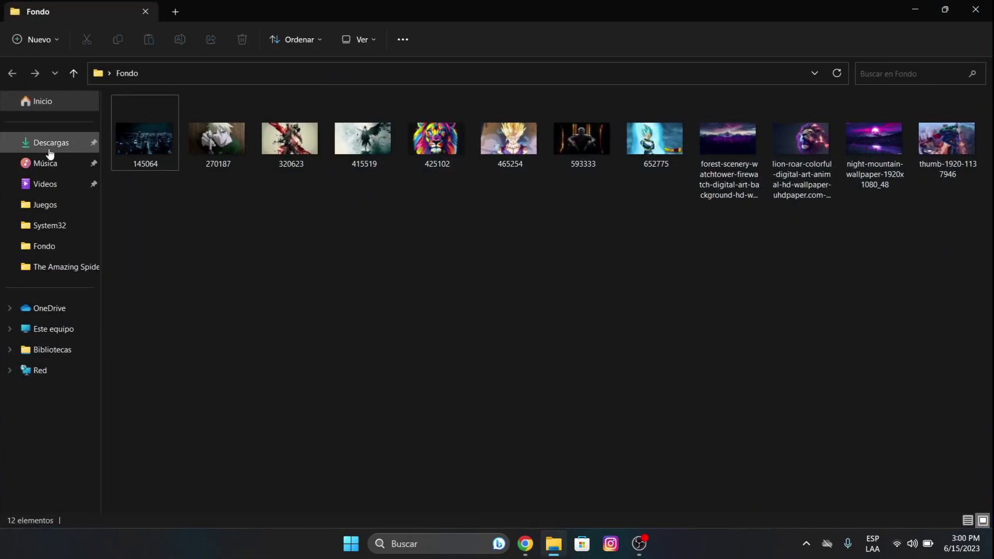
left_click(57, 143)
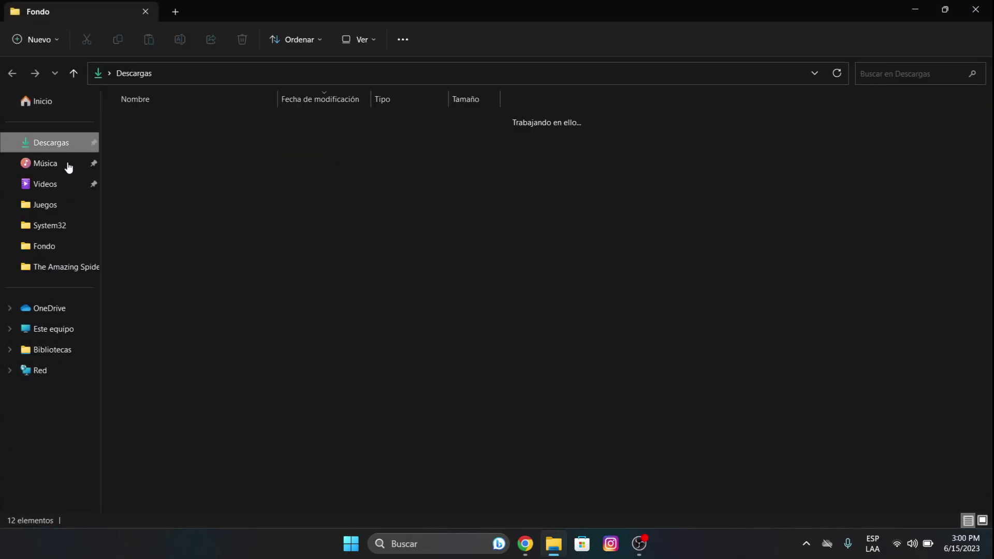
left_click(533, 550)
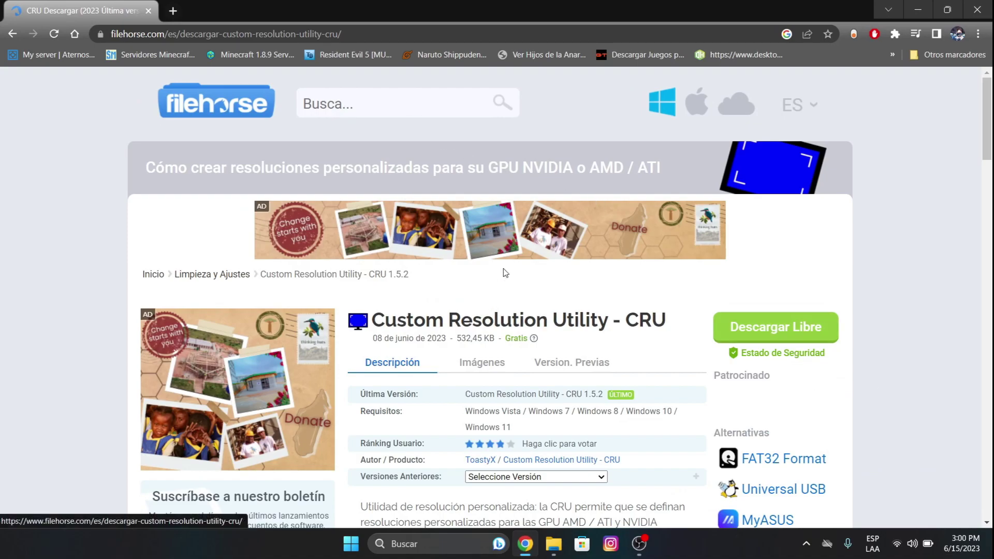
left_click(767, 334)
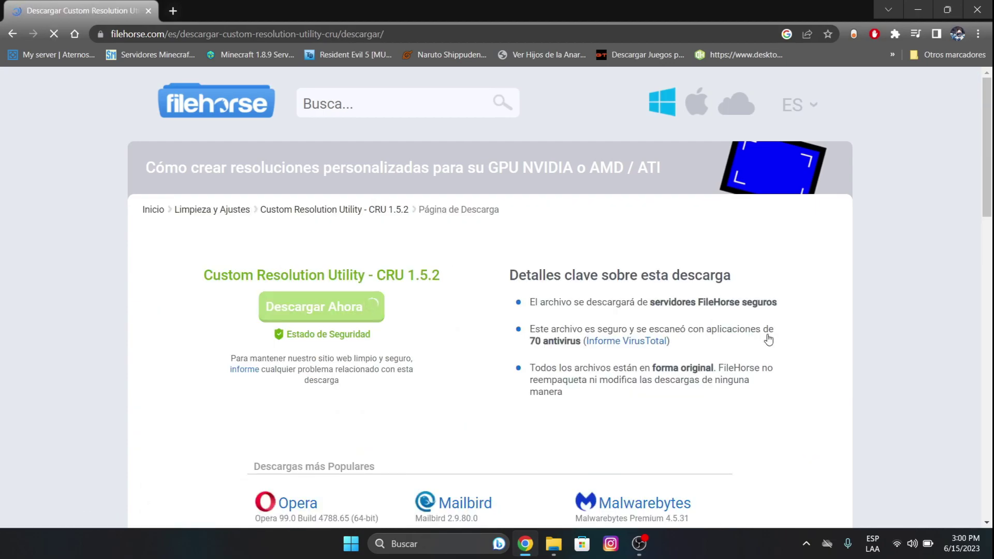
left_click(294, 368)
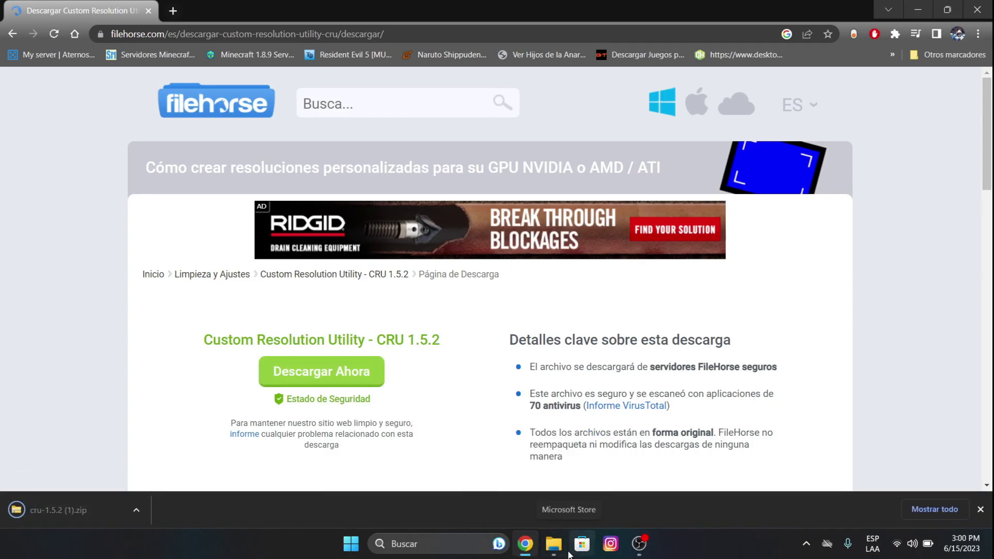
Switch to File Explorer, open the cru-1.5.2 archive in Descargas and launch the CRU application
left_click(553, 544)
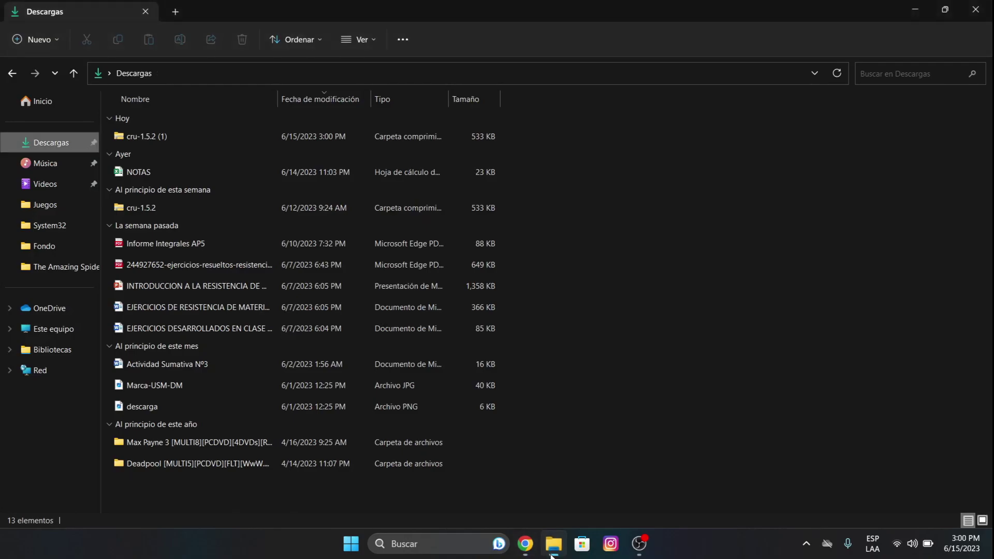
right_click(193, 142)
left_click(247, 291)
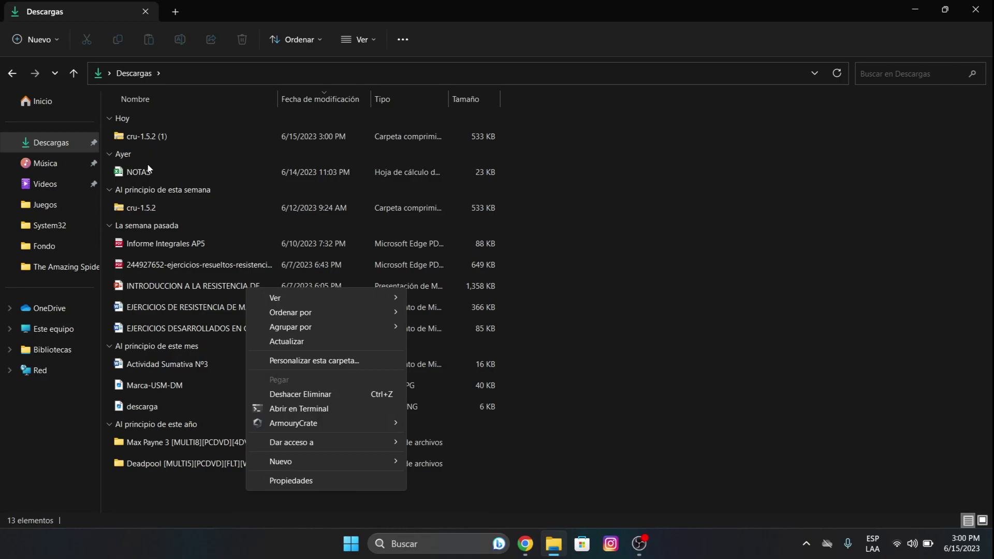
double_click(141, 206)
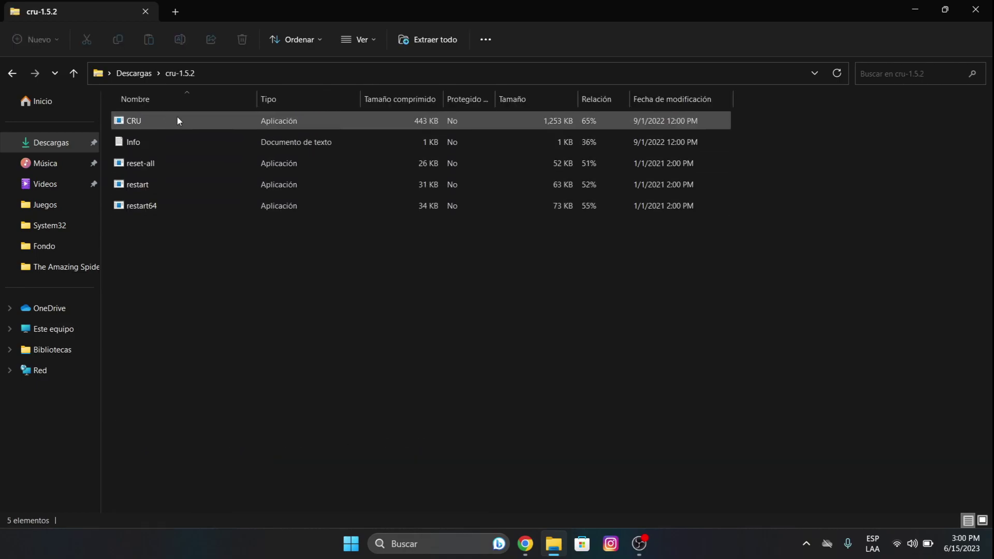
double_click(177, 120)
left_click(516, 300)
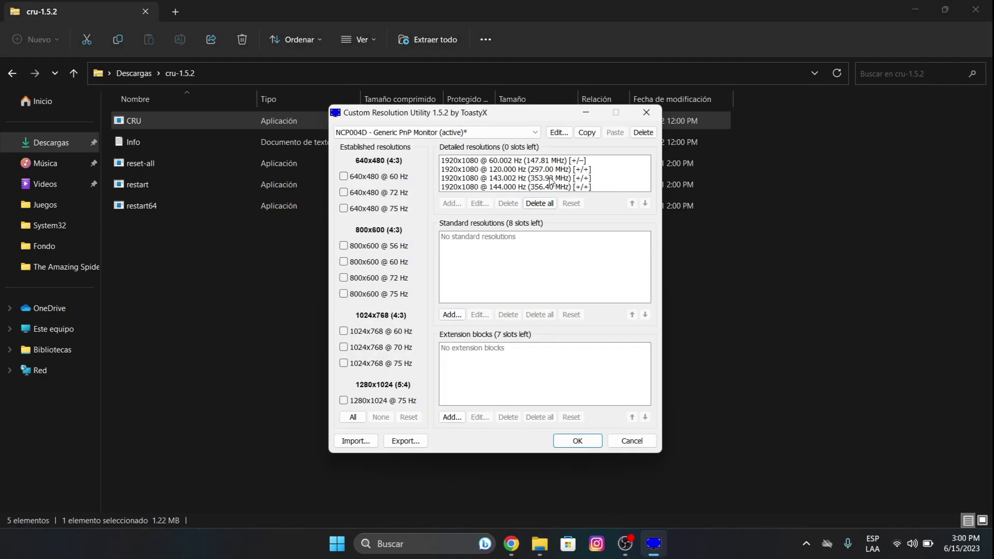
Examine the 1920x1080 entries in the detailed resolutions list, and dismiss the Advanced SystemCare updater pop-up
left_click(500, 187)
left_click(505, 161)
left_click(498, 188)
left_click(502, 162)
left_click(500, 177)
left_click(500, 162)
left_click(499, 177)
left_click(501, 186)
left_click(500, 178)
left_click(501, 169)
left_click(503, 178)
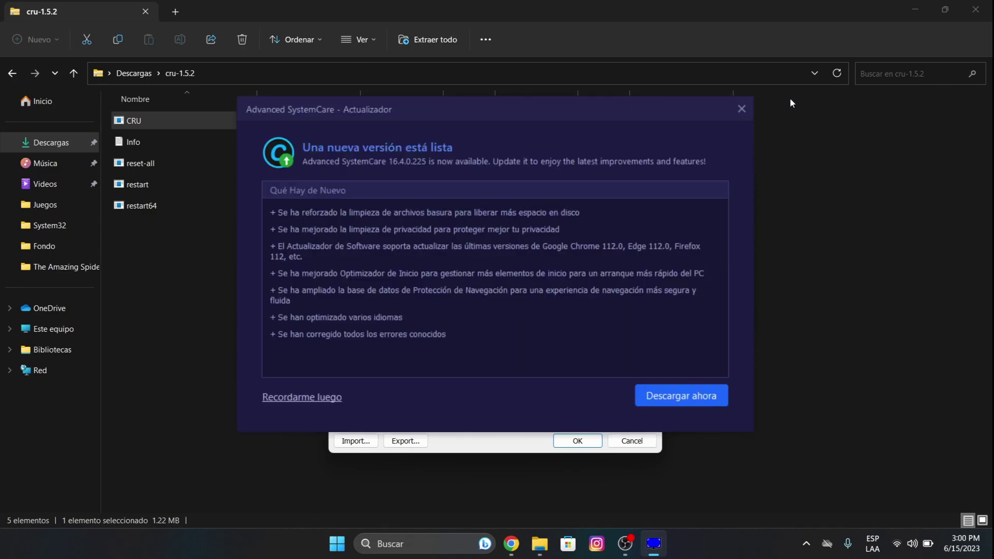
left_click(739, 113)
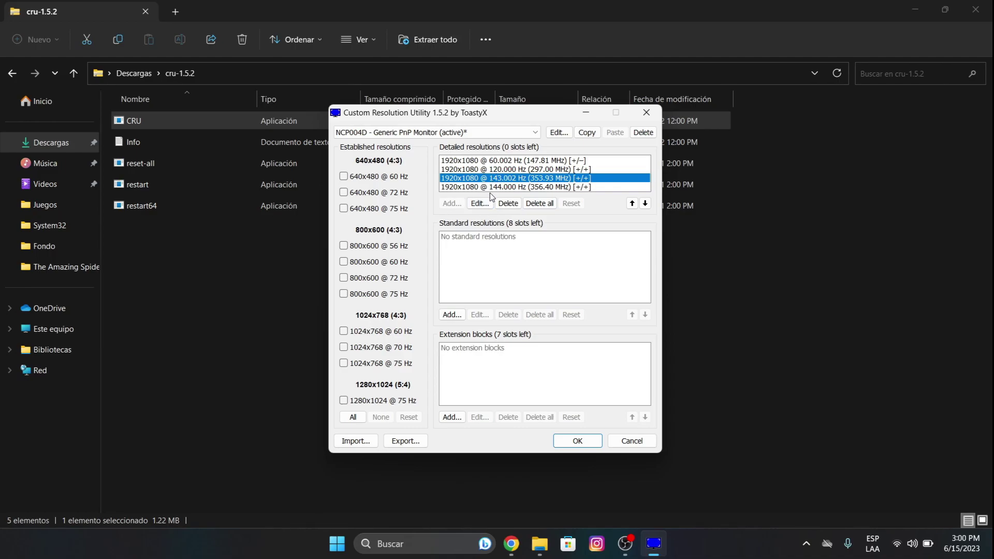
Delete the 1920x1080 120 Hz detailed resolution and start adding a new detailed resolution
left_click(493, 169)
left_click(509, 204)
left_click(452, 207)
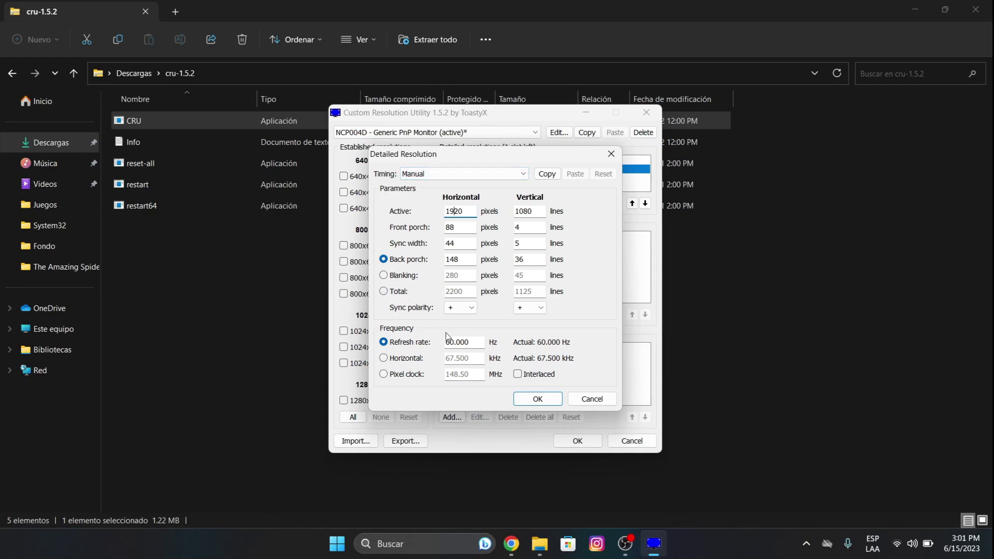
Set the new detailed resolution's refresh rate to 165 Hz
left_click(458, 344)
key("BackSpace")
key("BackSpace")
key("BackSpace")
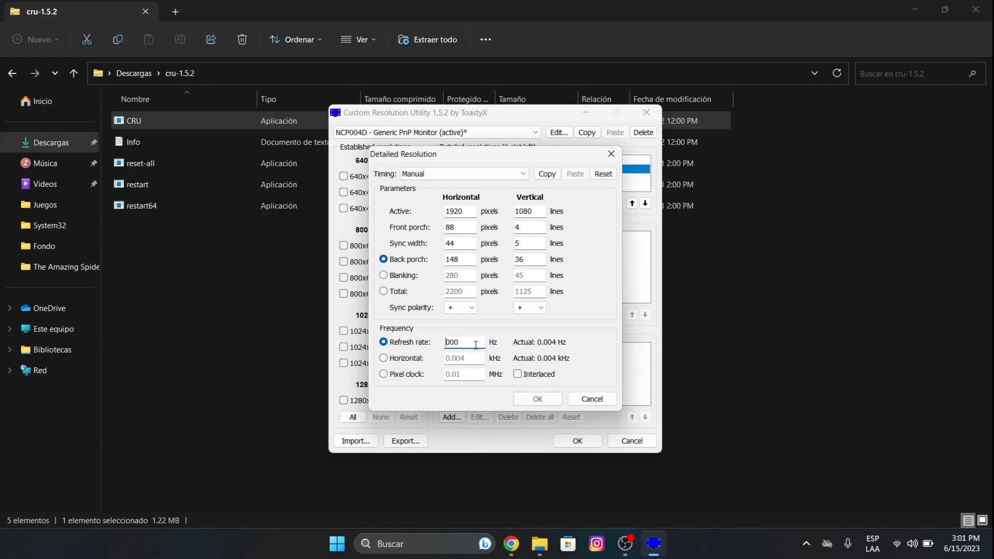
key("BackSpace")
key("BackSpace")
key("BackSpace")
type("165")
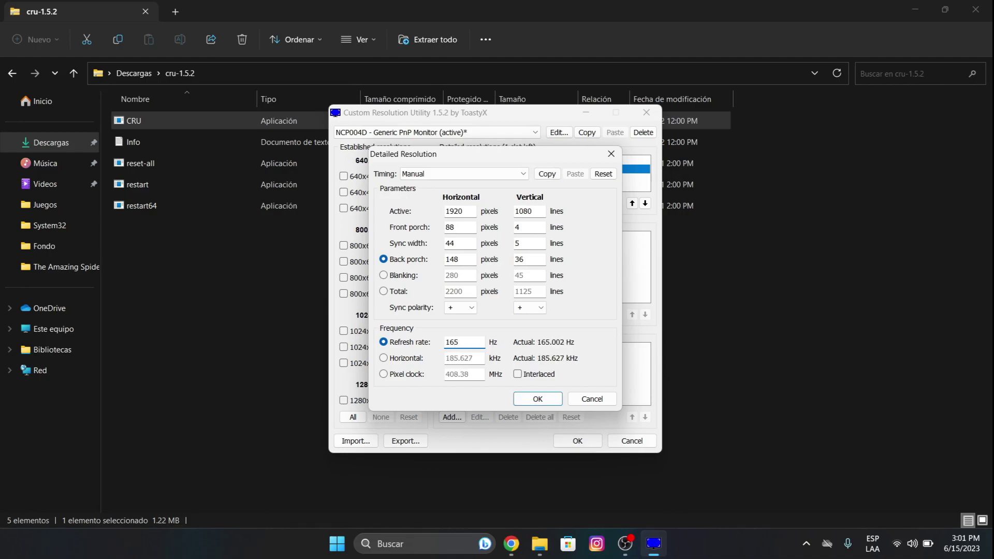
Try refresh rates of 199 and 200 Hz for the new detailed resolution, and clear the value
key("BackSpace")
key("BackSpace")
type("99")
key("BackSpace")
key("BackSpace")
key("BackSpace")
type("200")
key("BackSpace")
key("BackSpace")
key("BackSpace")
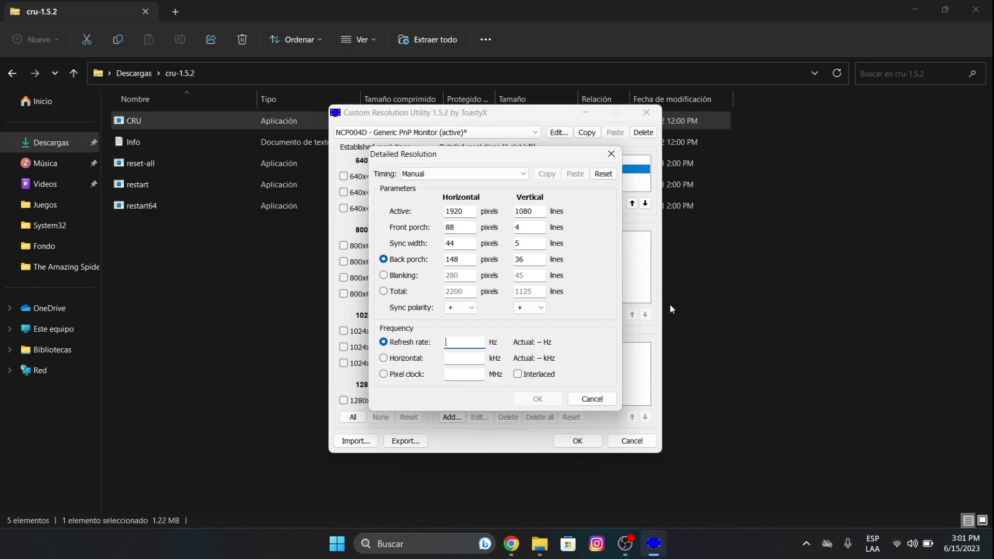
Set the new 1920x1080 resolution's refresh rate to 143 Hz, and save the changes to the monitor's resolutions
type("143")
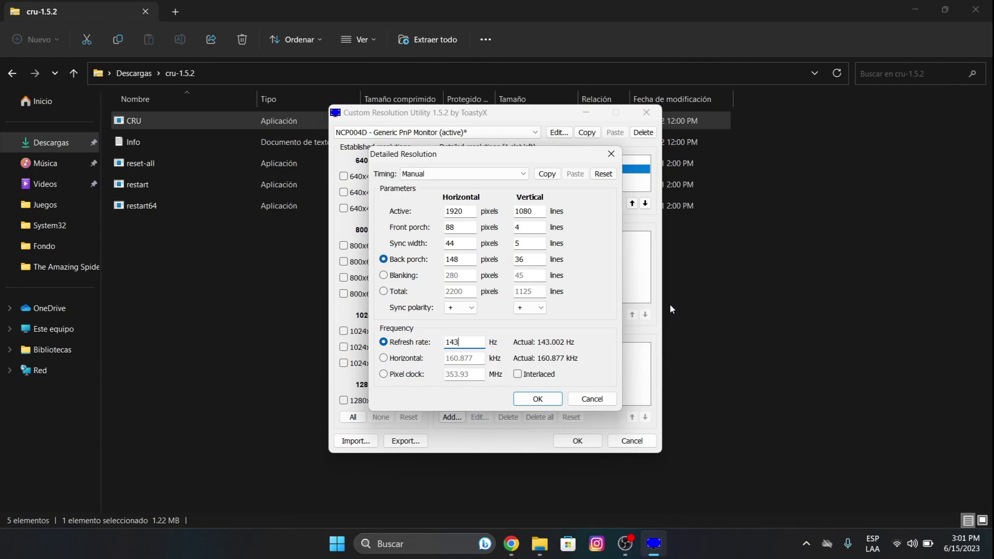
left_click(548, 400)
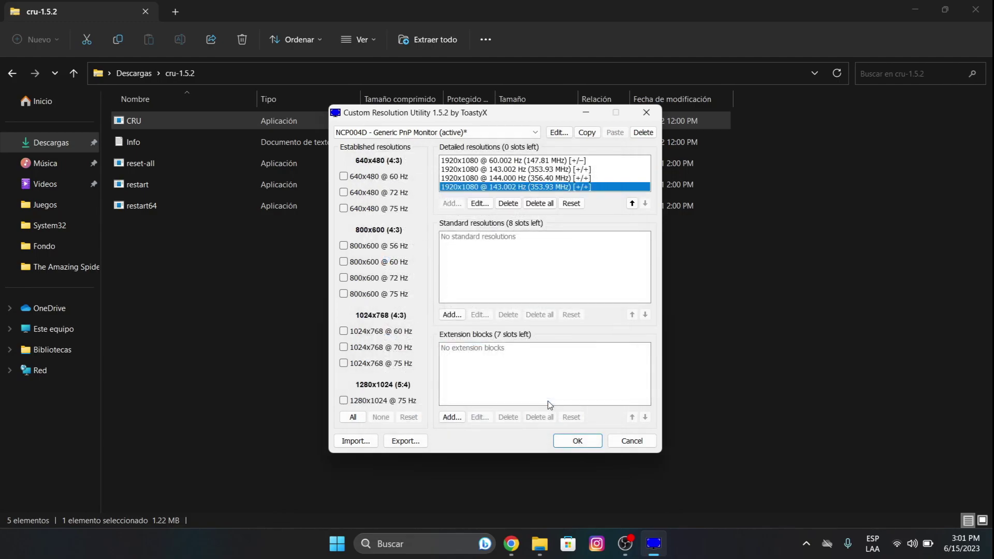
left_click(579, 439)
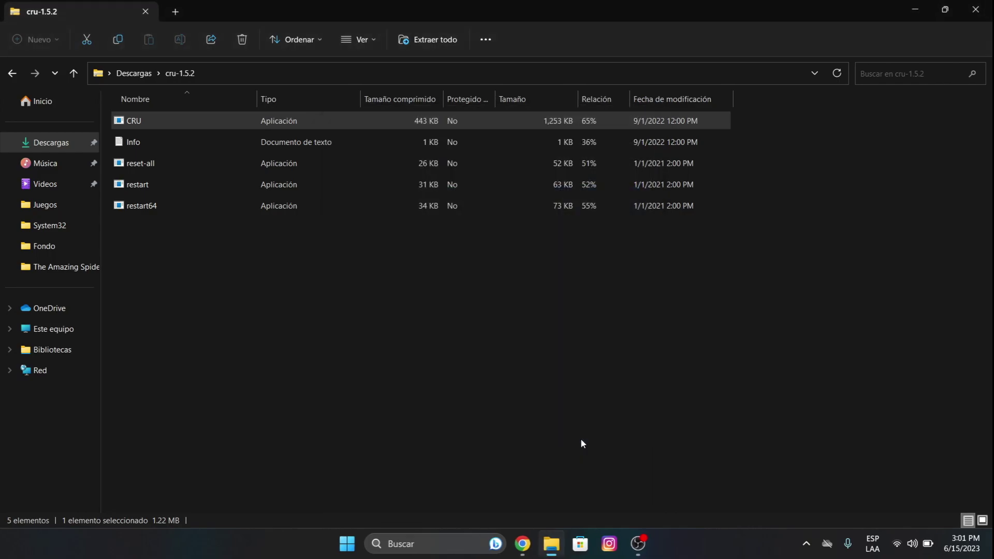
Open the computer's power options, which include Reiniciar
left_click(347, 552)
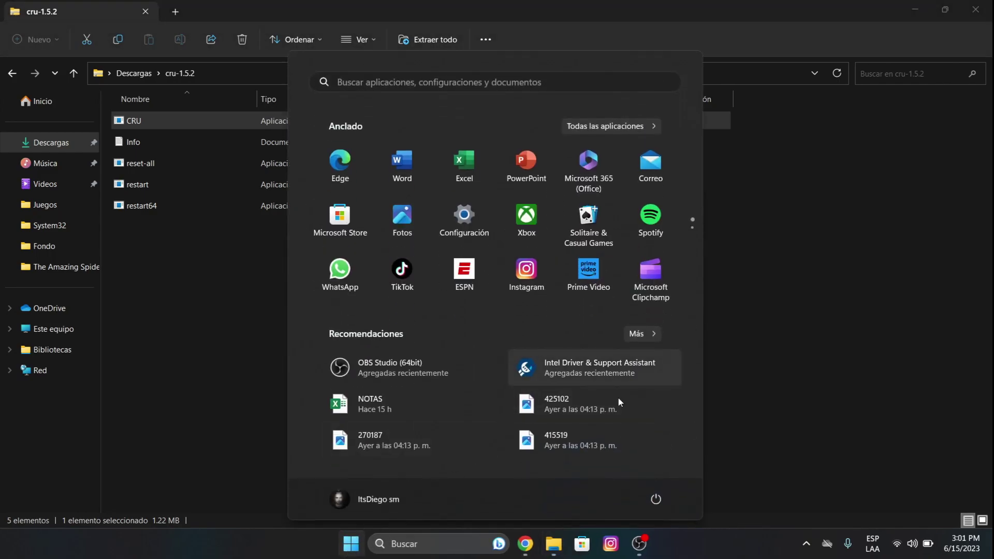
left_click(656, 499)
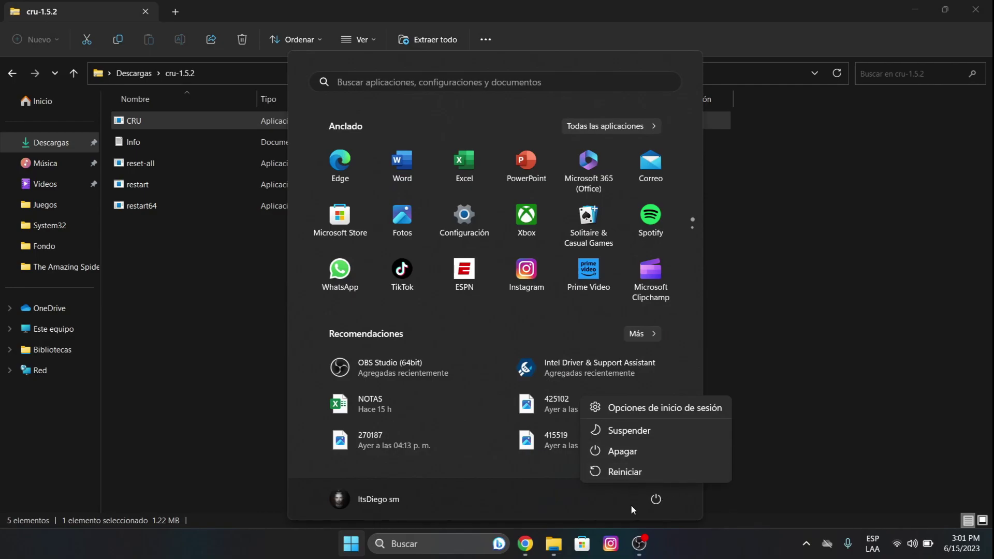
left_click(640, 544)
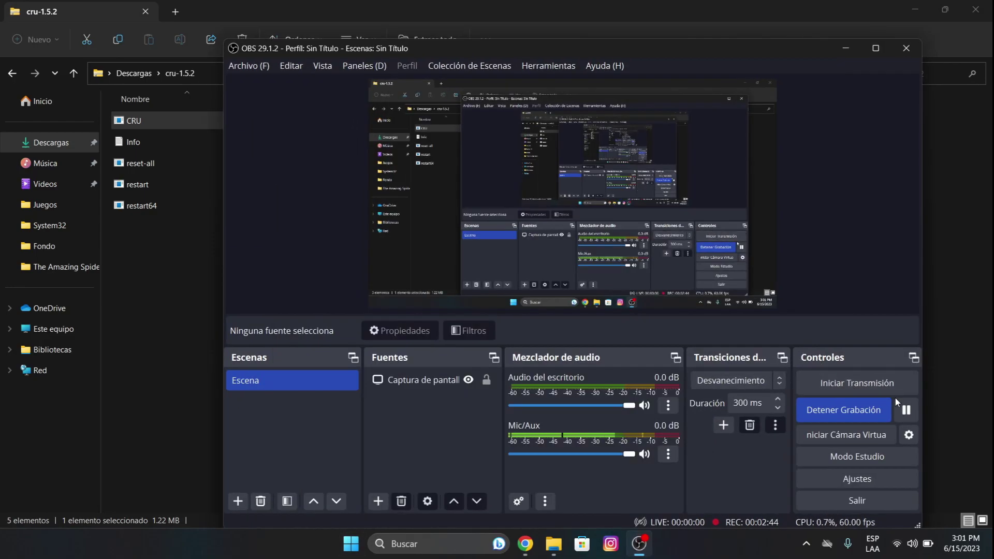
left_click(912, 410)
left_click(906, 410)
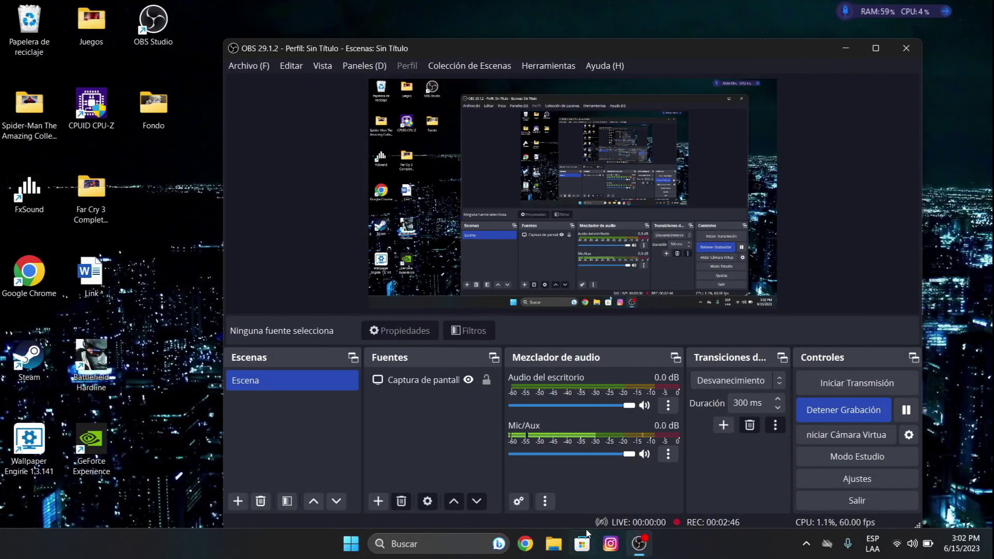
left_click(846, 47)
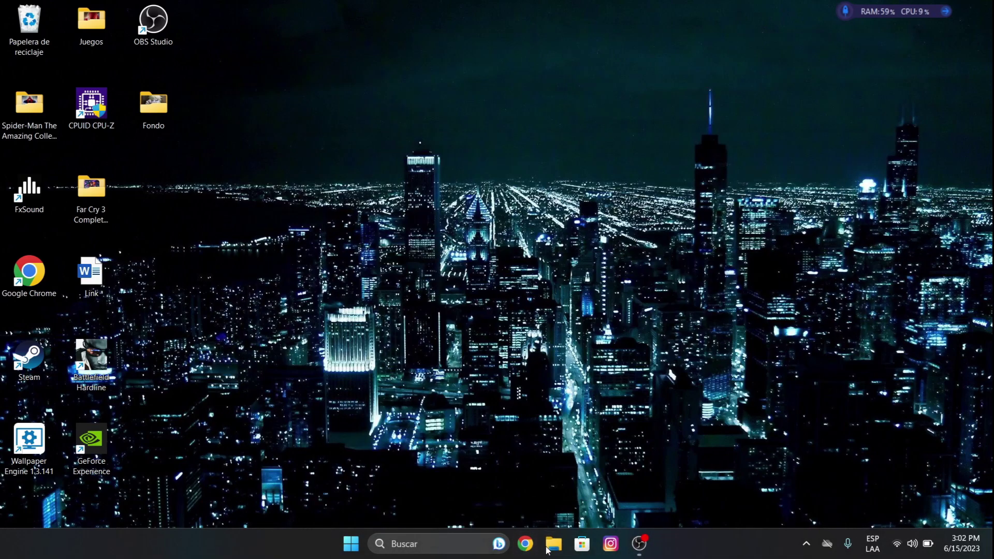
left_click(547, 549)
left_click(553, 543)
Reopen the advanced display settings and review the selectable refresh rates for the internal display
key("super")
left_click(493, 210)
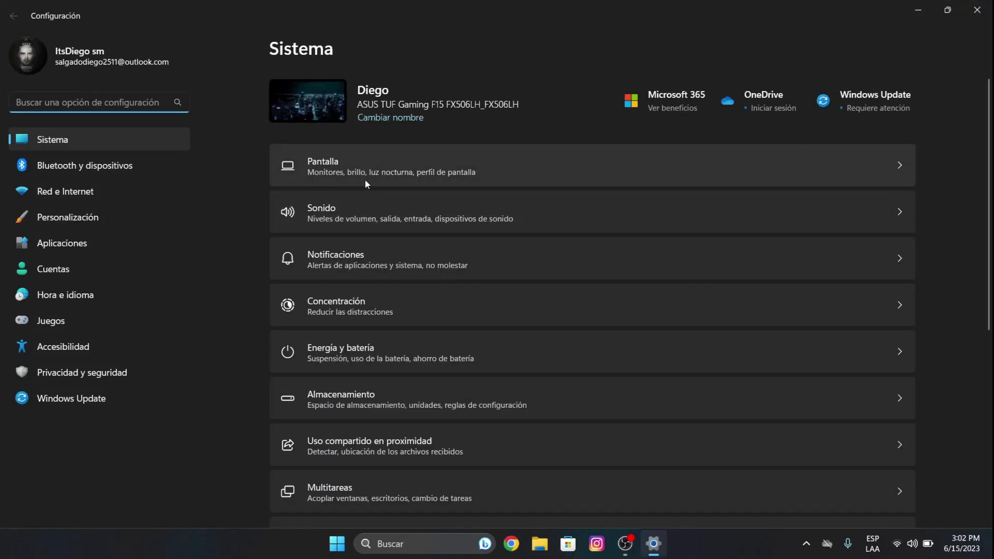
left_click(366, 181)
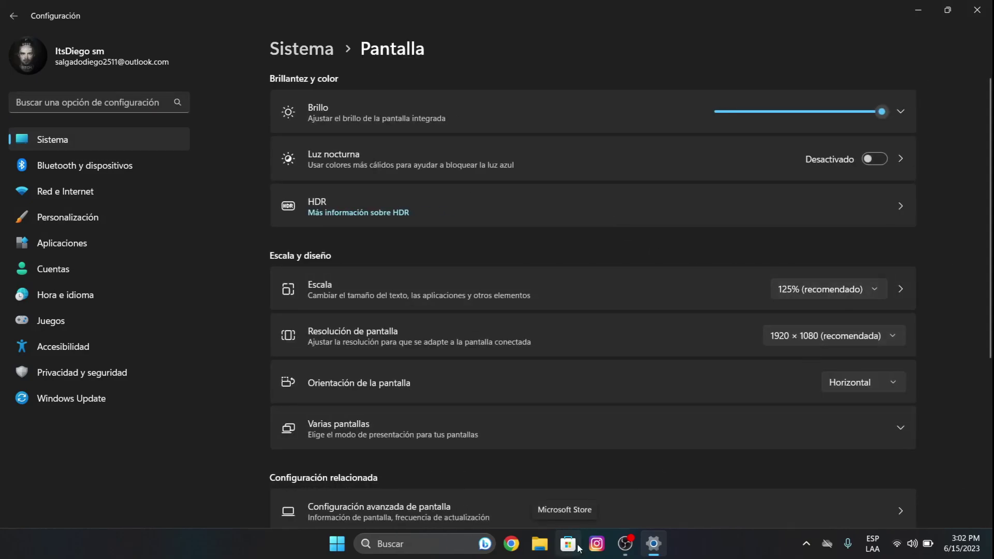
left_click(617, 523)
left_click(851, 336)
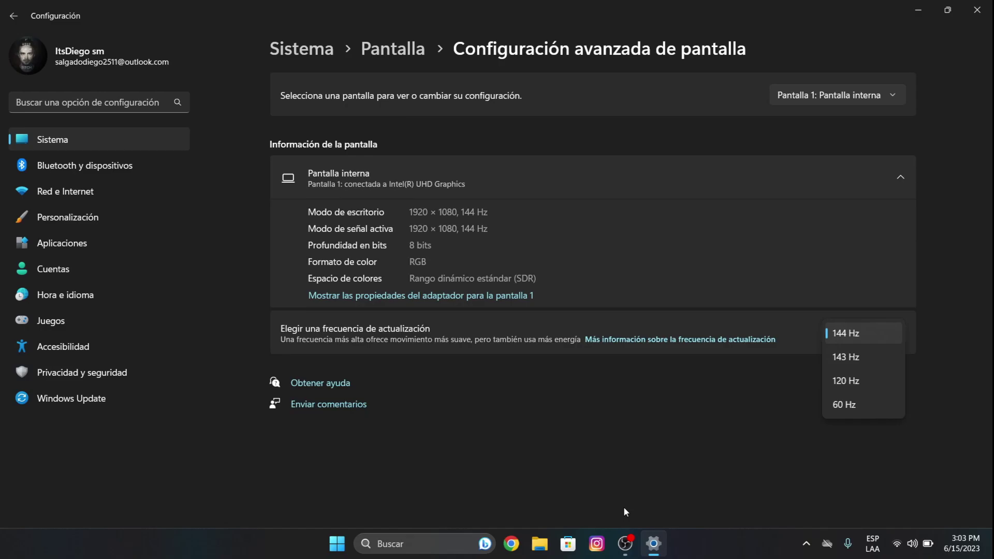
left_click(976, 153)
left_click(625, 543)
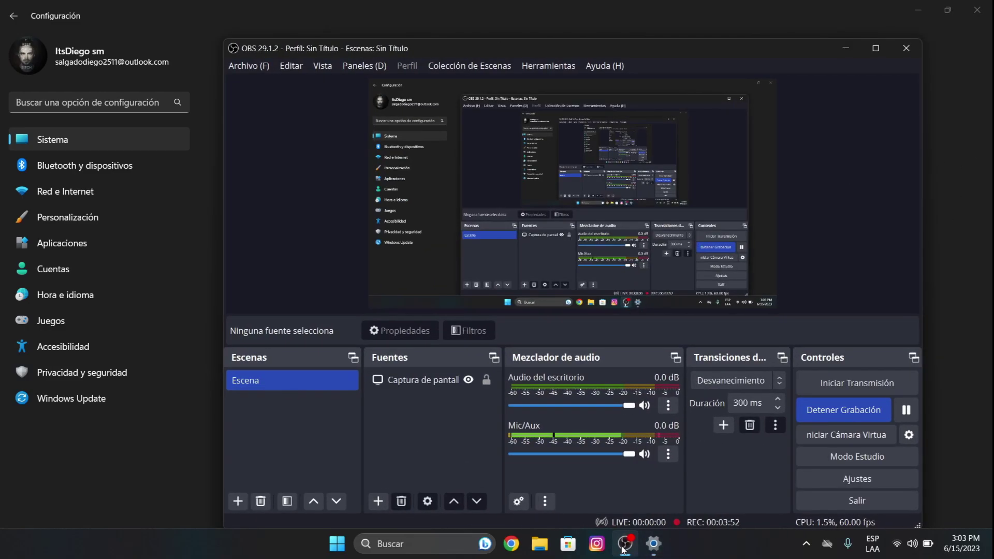